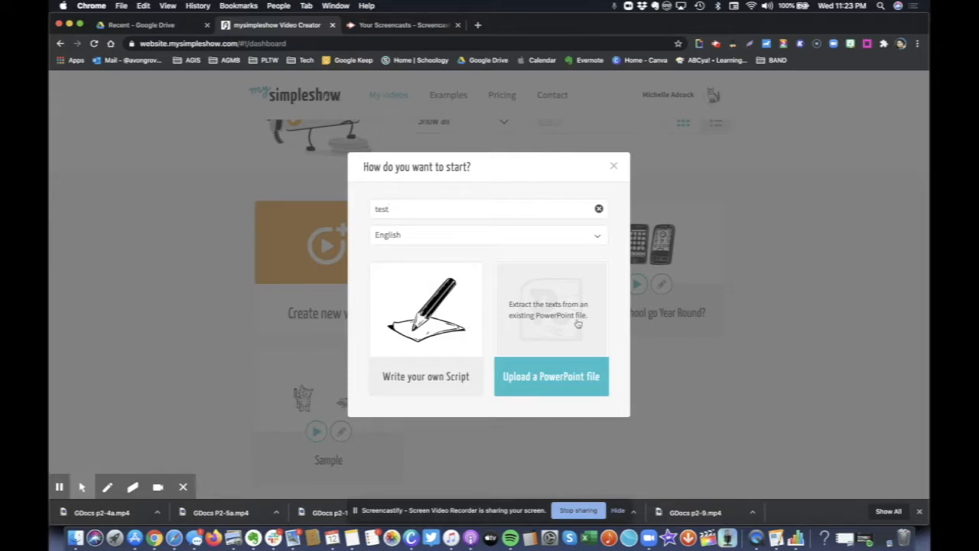
Start the test video with its own written script, using the blank template from the educational storylines
left_click(411, 364)
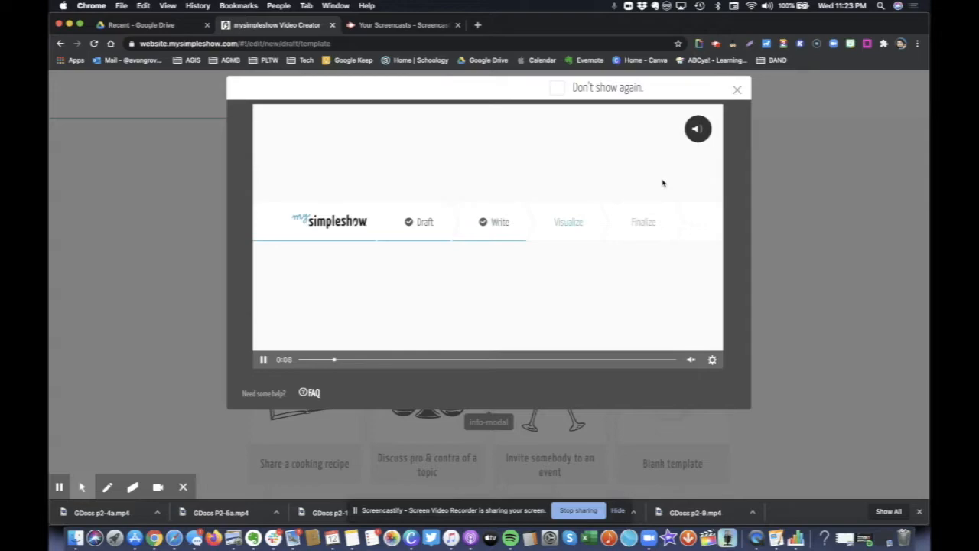
left_click(737, 90)
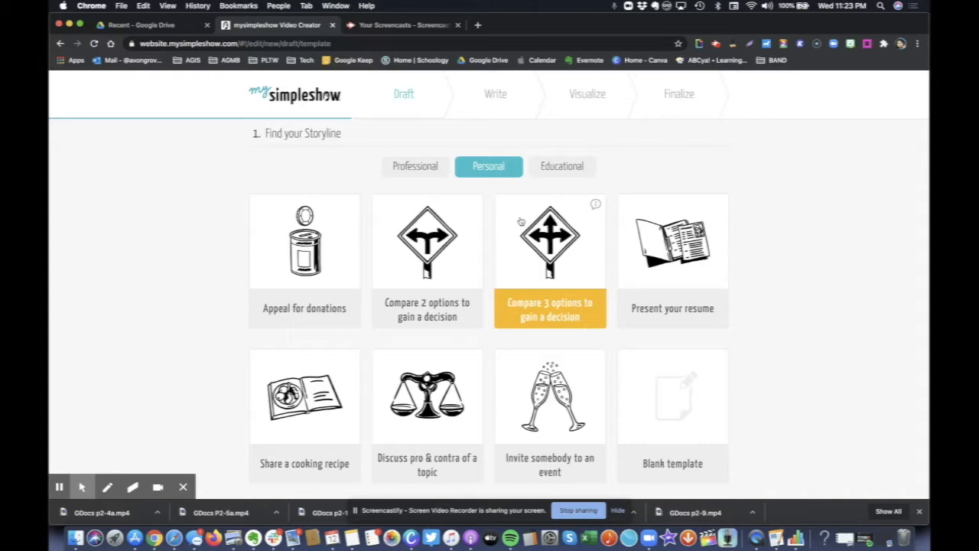
left_click(562, 168)
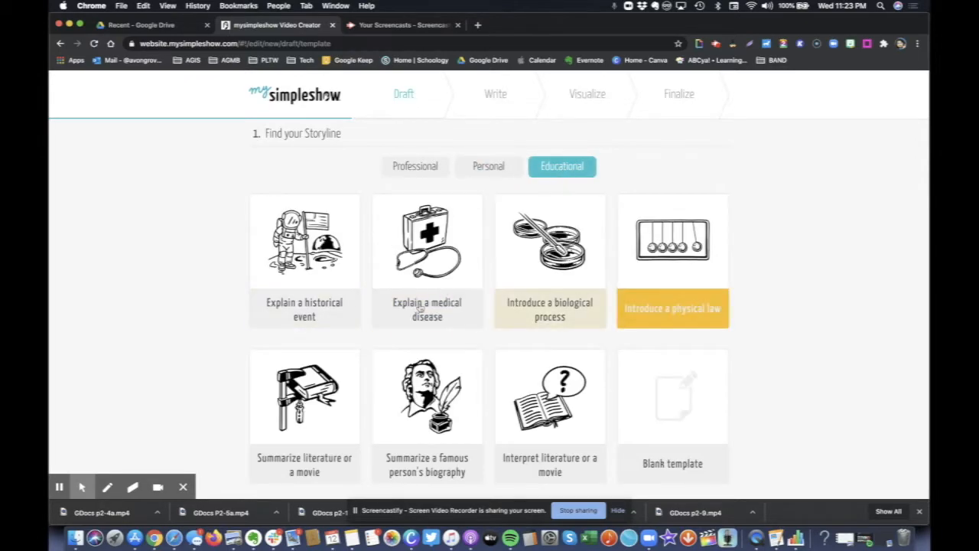
scroll(504, 356, "down", 3)
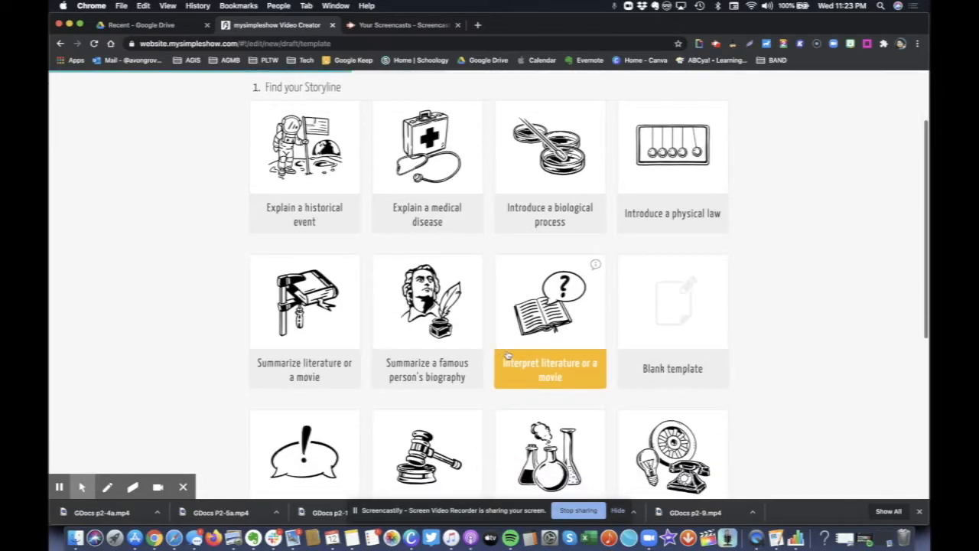
scroll(674, 347, "down", 3)
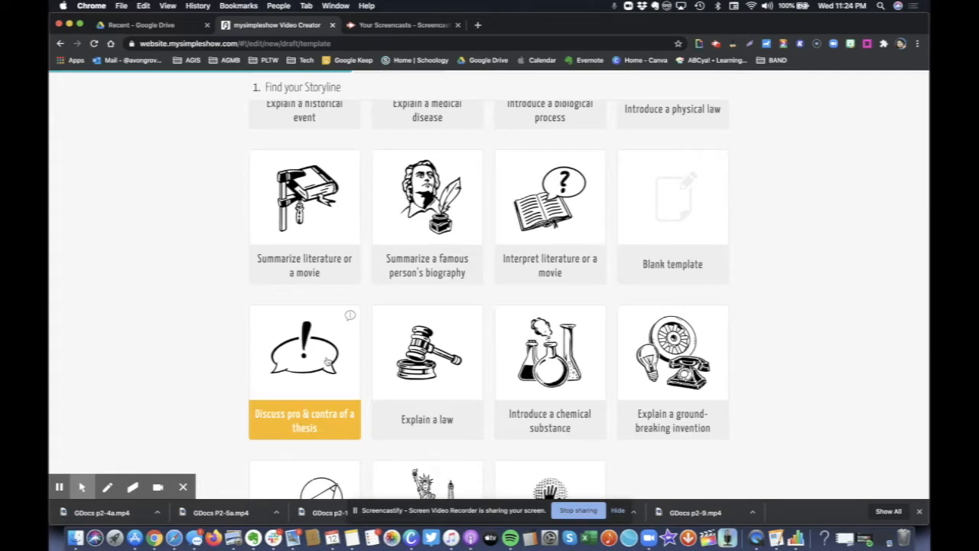
left_click(685, 222)
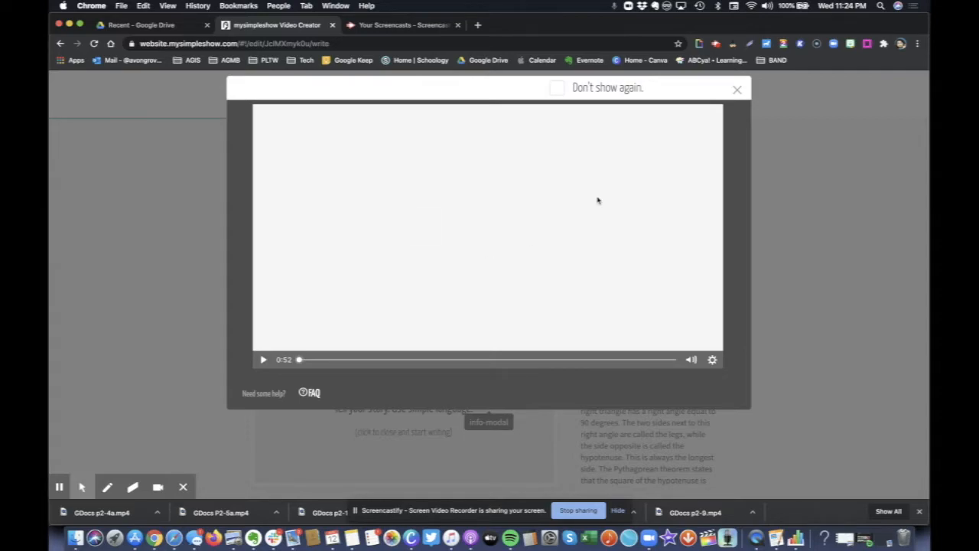
left_click(737, 90)
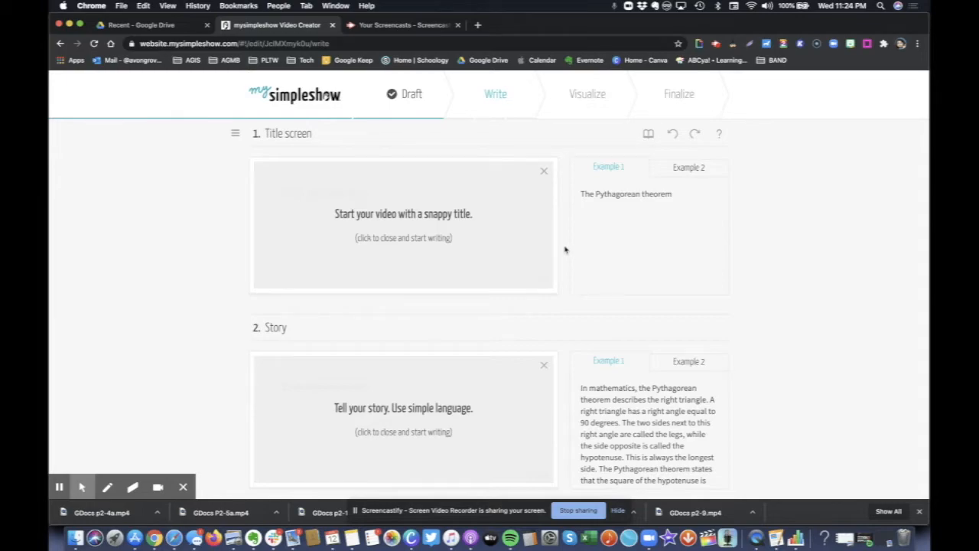
Fill the title screen, story and end screen with the Example 1 text on the Pythagorean theorem and proceed to choosing visuals
left_click_drag(673, 194, 579, 196)
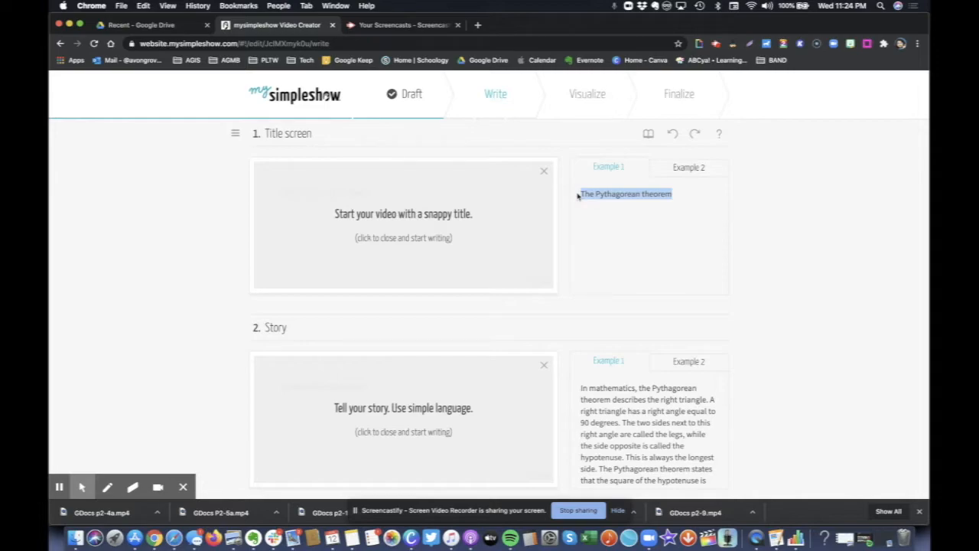
left_click(452, 220)
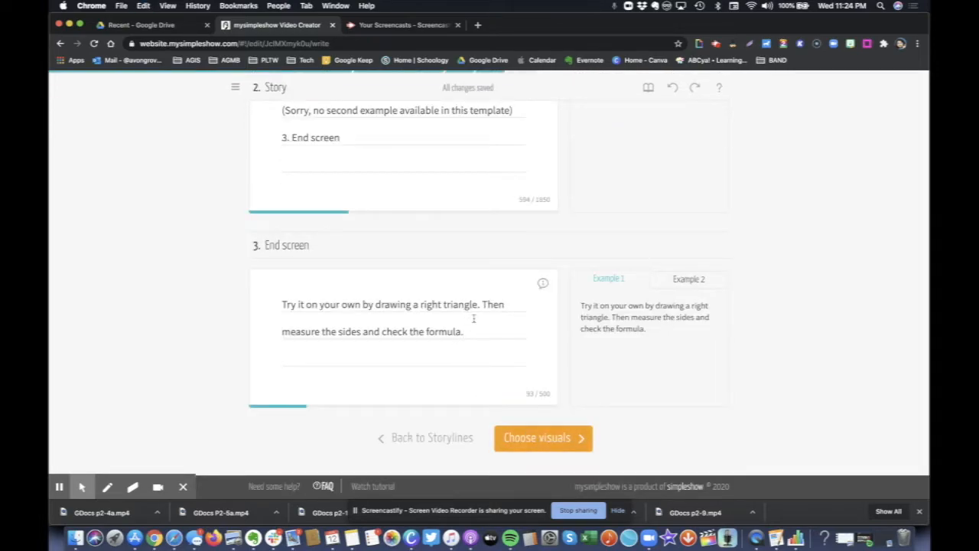
scroll(472, 319, "up", 4)
scroll(474, 319, "up", 4)
scroll(474, 319, "down", 6)
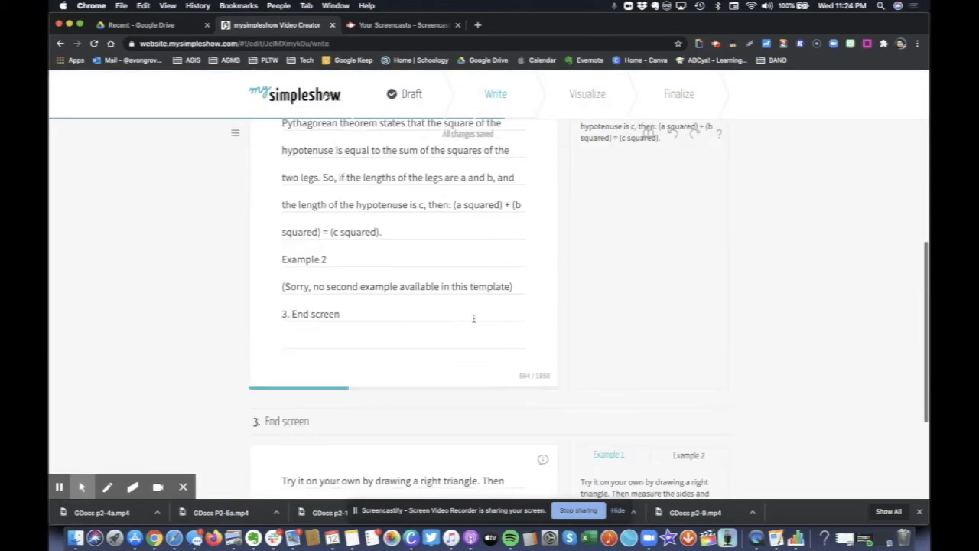
scroll(474, 319, "down", 3)
left_click(534, 437)
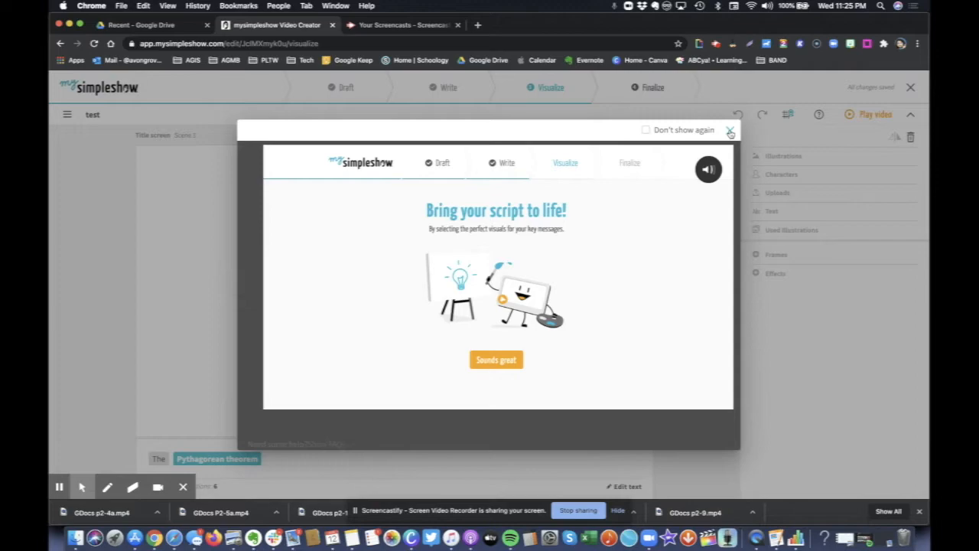
left_click(730, 131)
Examine the illustrations and highlighted keywords proposed for the title scene and the first story scene
scroll(520, 262, "down", 1)
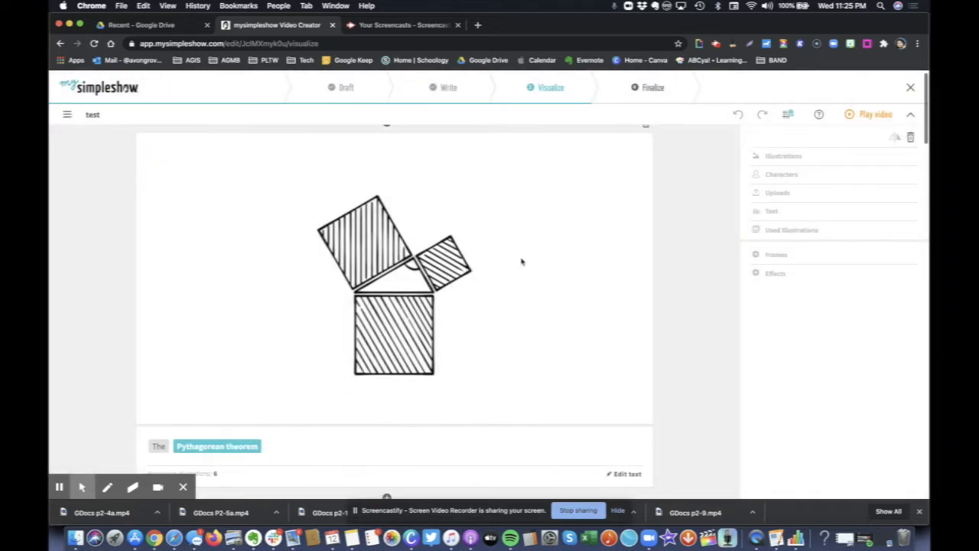
scroll(521, 262, "up", 1)
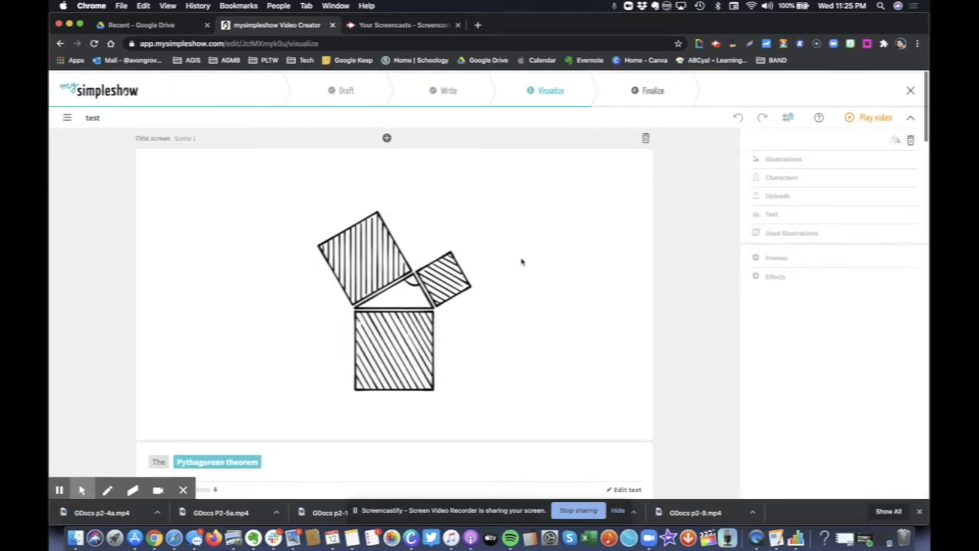
scroll(521, 261, "down", 5)
scroll(521, 261, "down", 5)
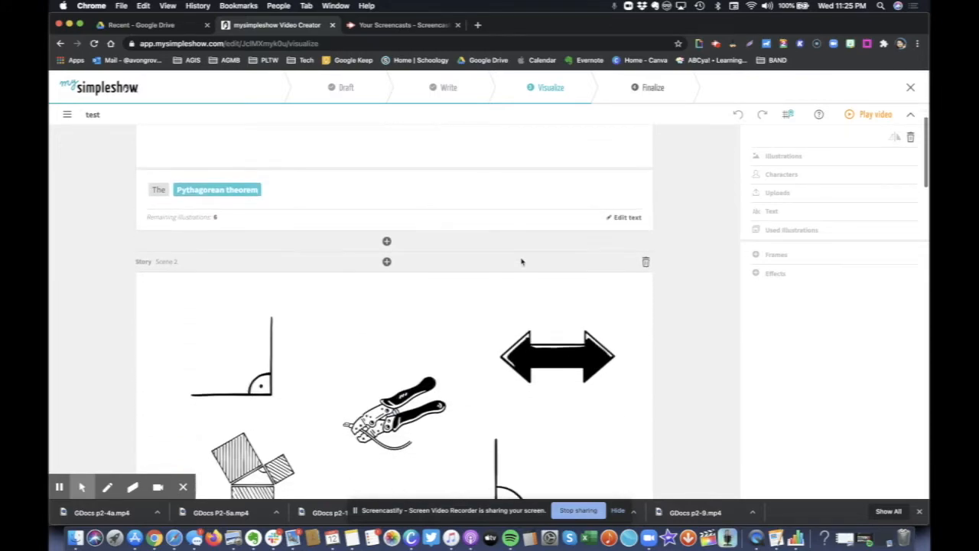
scroll(558, 381, "up", 10)
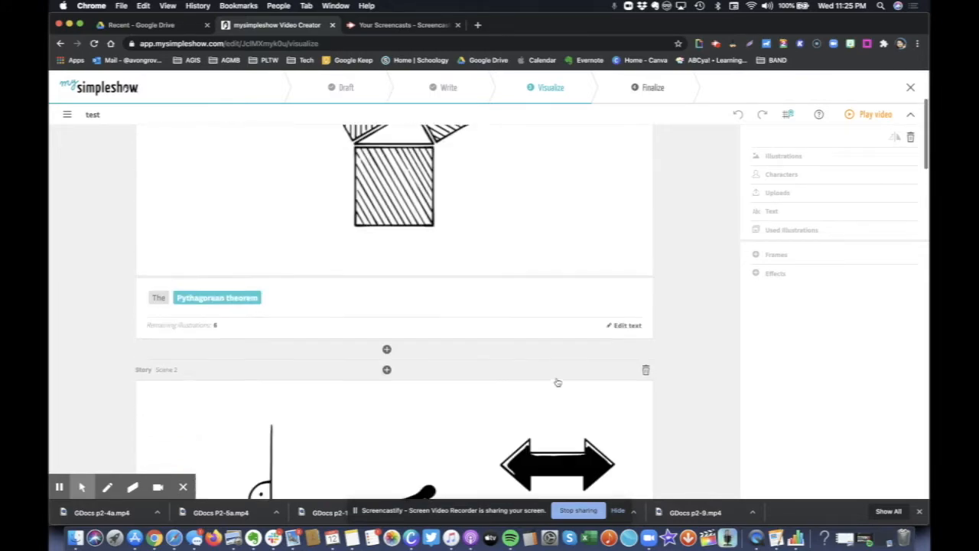
scroll(557, 381, "down", 4)
scroll(558, 381, "down", 2)
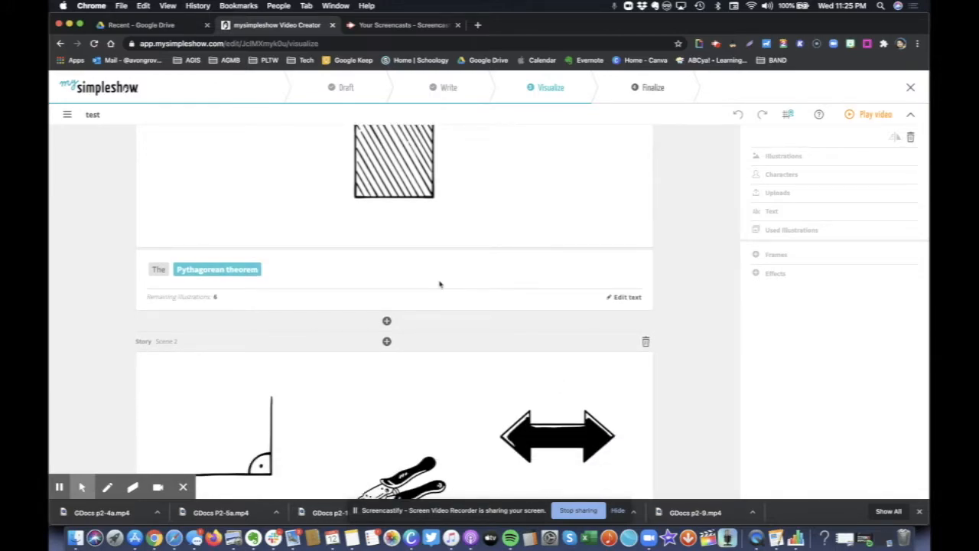
scroll(440, 284, "up", 5)
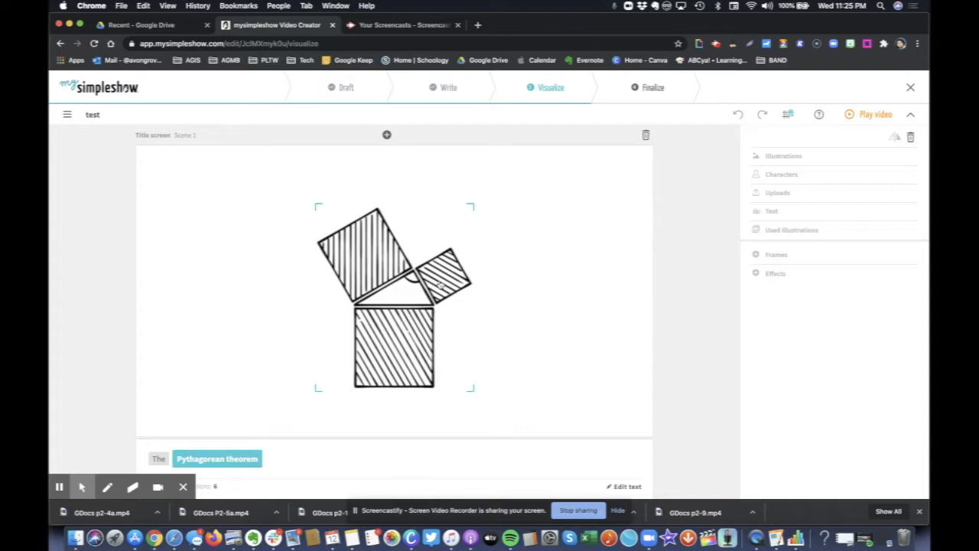
scroll(440, 285, "down", 3)
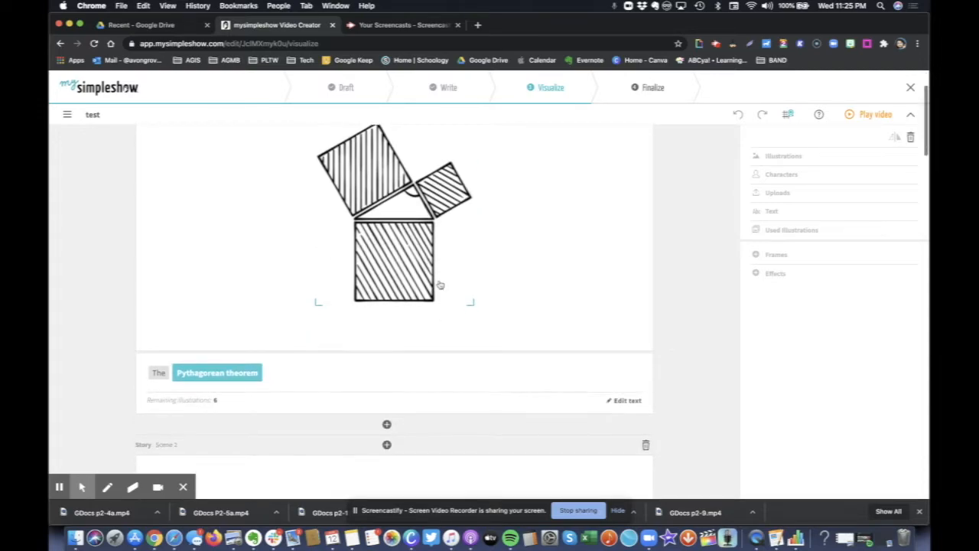
scroll(439, 284, "up", 2)
scroll(440, 285, "up", 1)
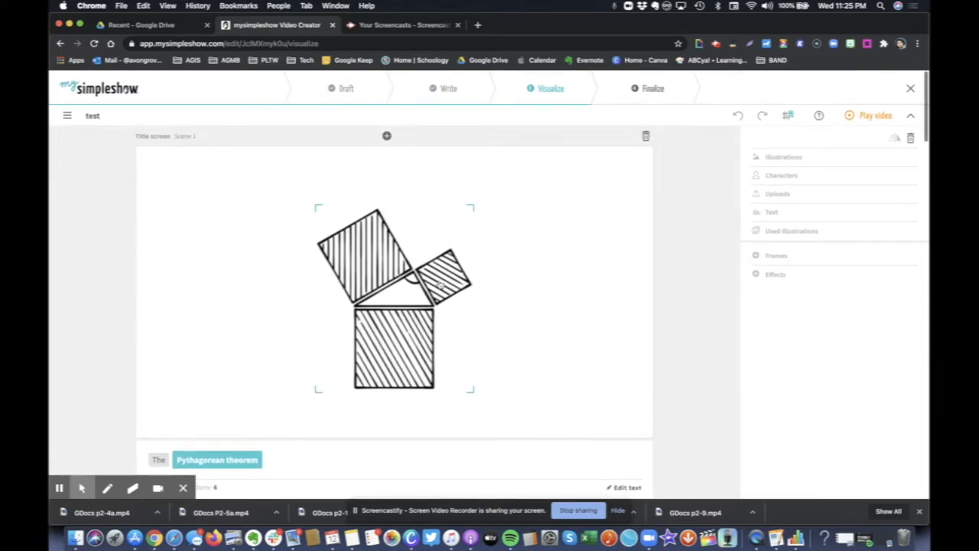
Move the title scene's Pythagorean theorem illustration to the left of the canvas and replace it with the triangle with two arrows
left_click(370, 247)
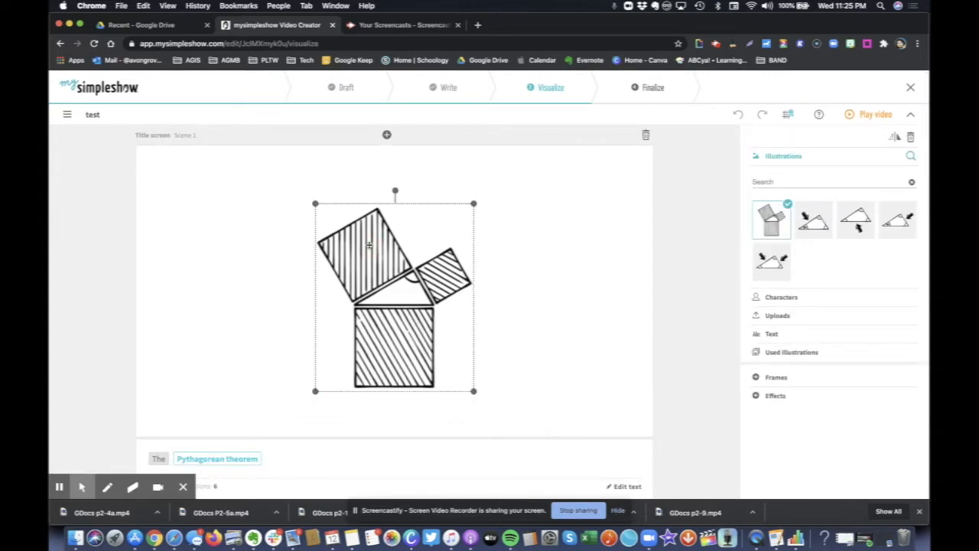
left_click_drag(373, 246, 262, 228)
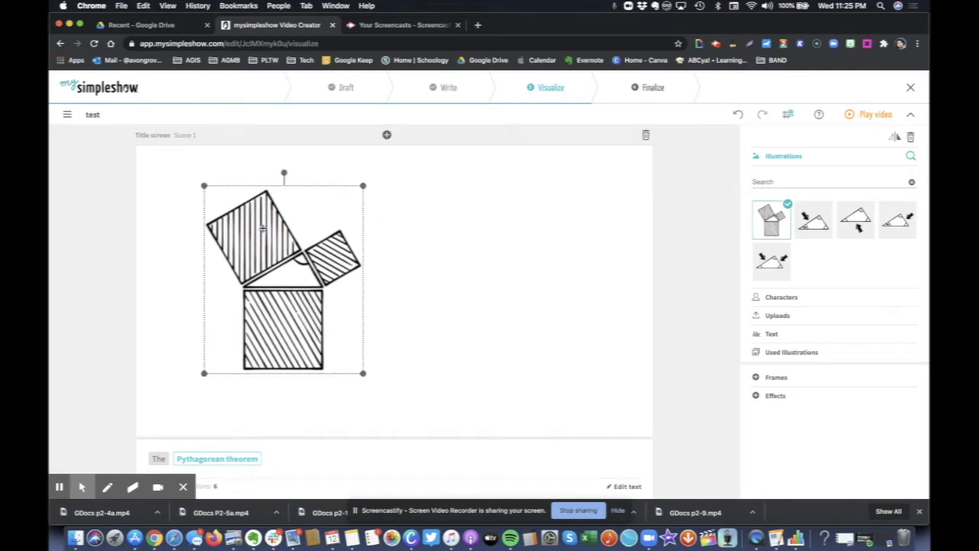
left_click(813, 219)
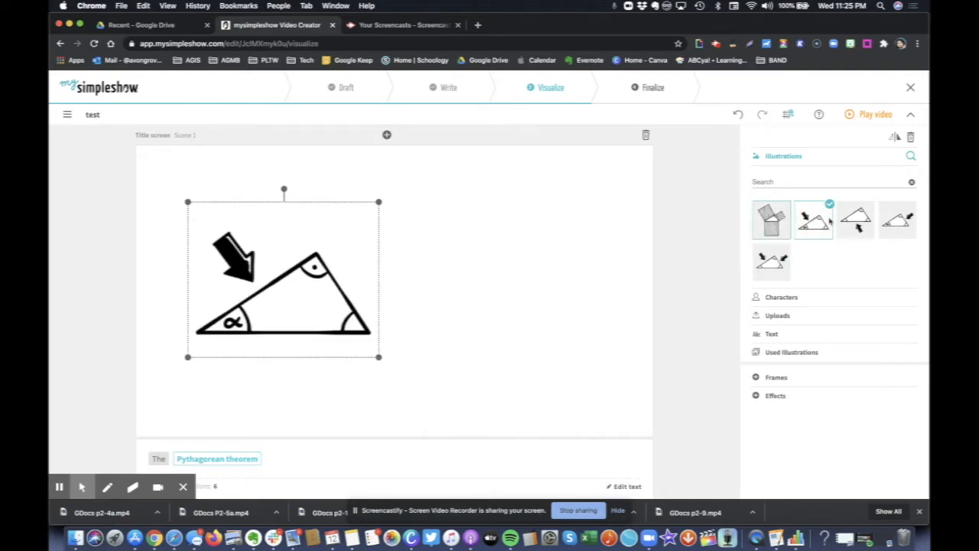
left_click(769, 264)
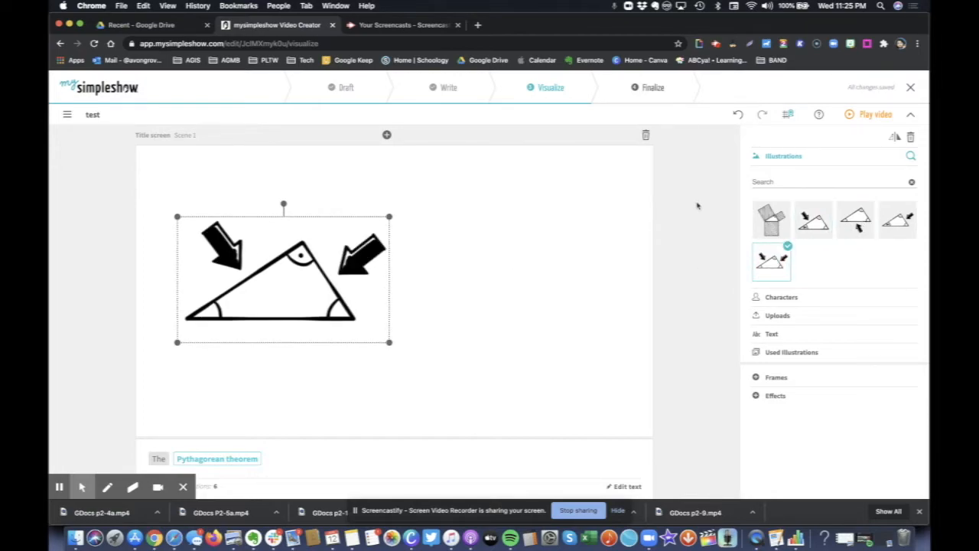
left_click(758, 184)
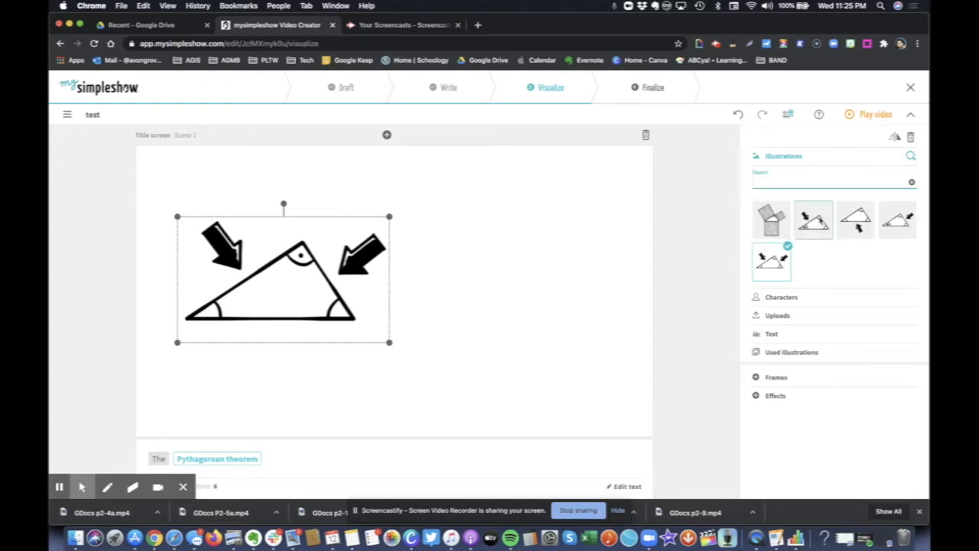
left_click(550, 270)
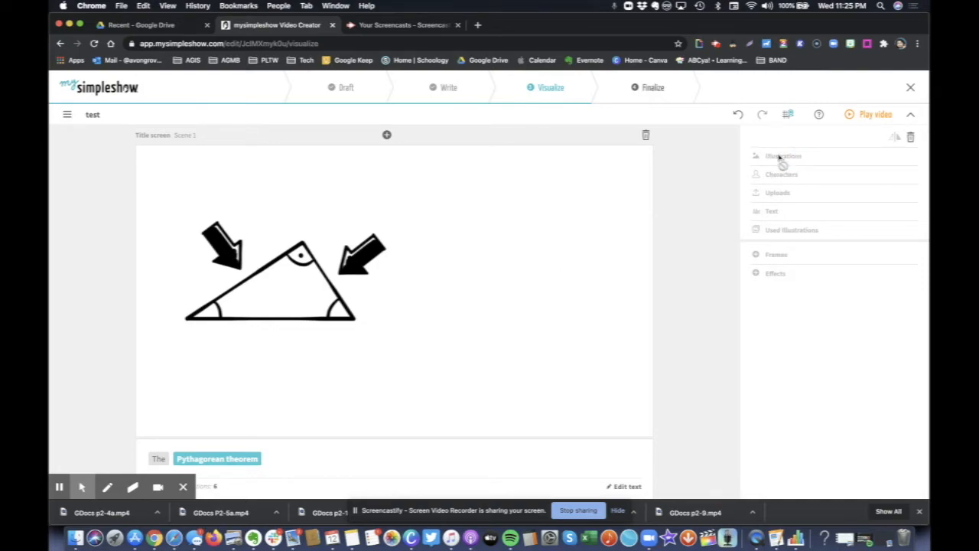
Look over the illustrations in the story scenes and return to the My videos overview
scroll(448, 271, "down", 8)
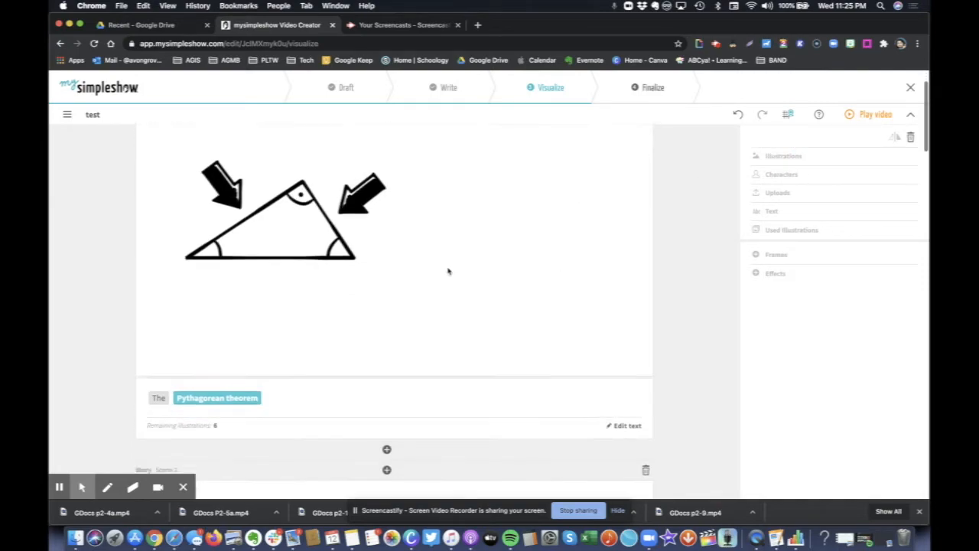
scroll(448, 271, "down", 3)
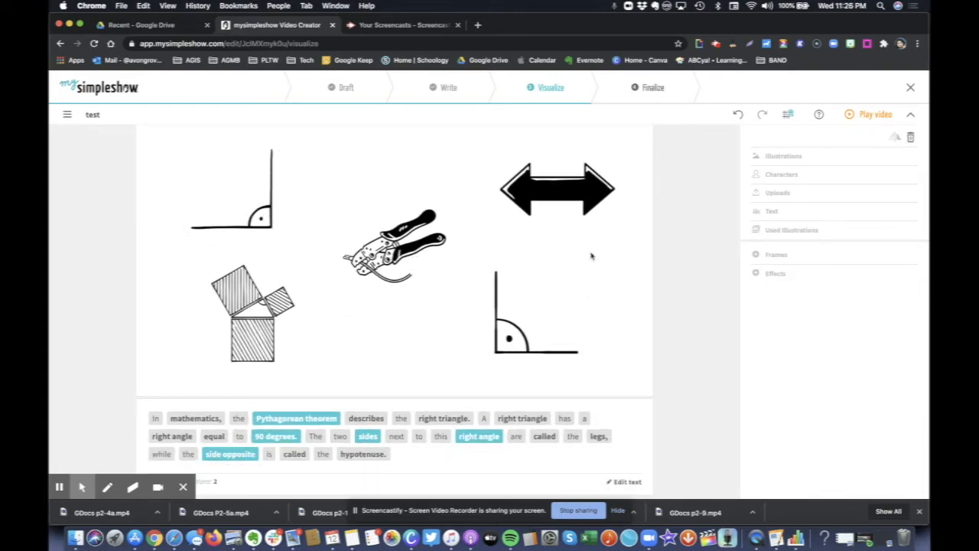
scroll(573, 243, "down", 10)
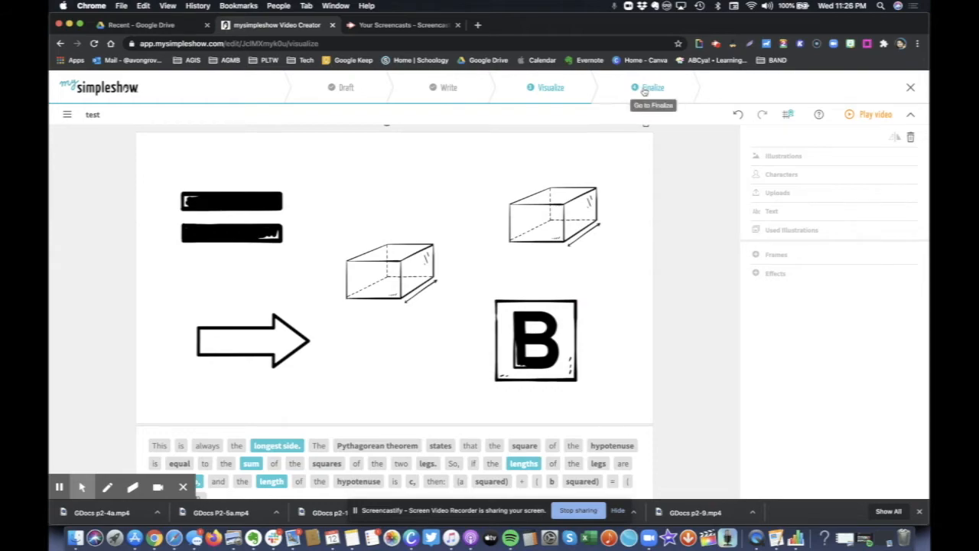
left_click(127, 93)
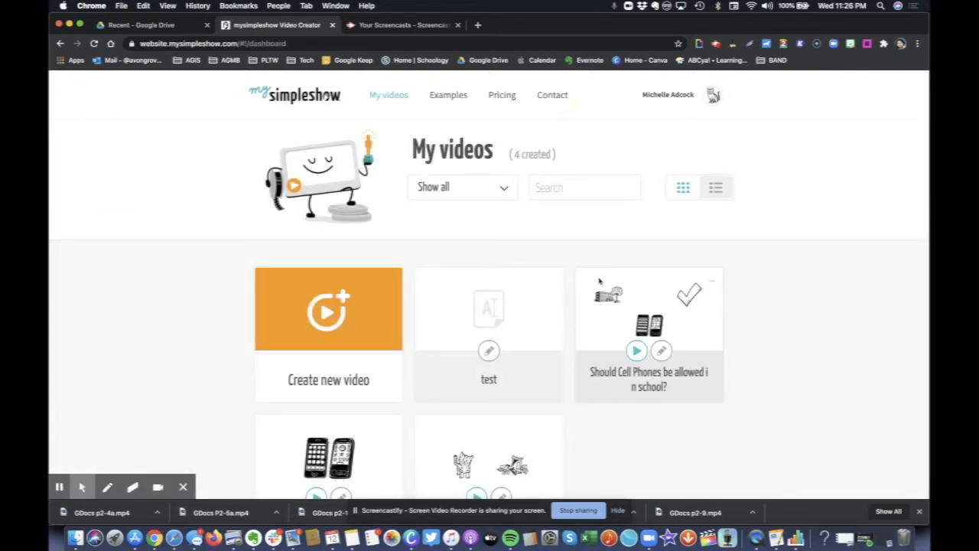
Open the video page of the finished Sample video and play it
scroll(599, 282, "down", 3)
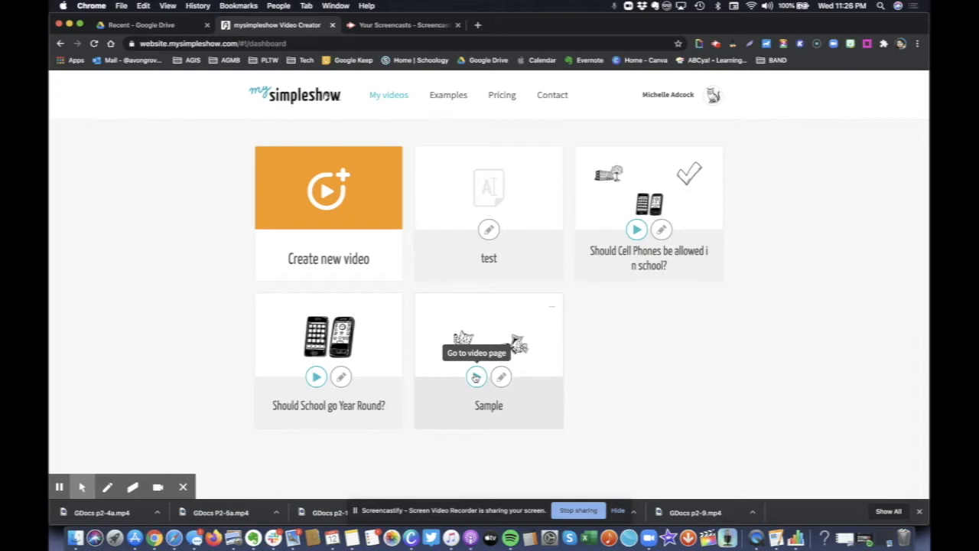
left_click(476, 376)
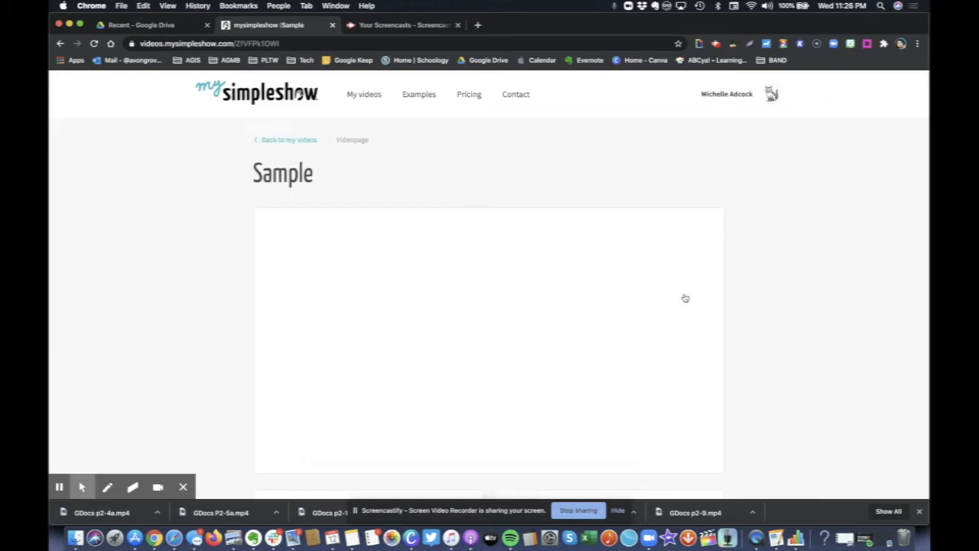
left_click(491, 342)
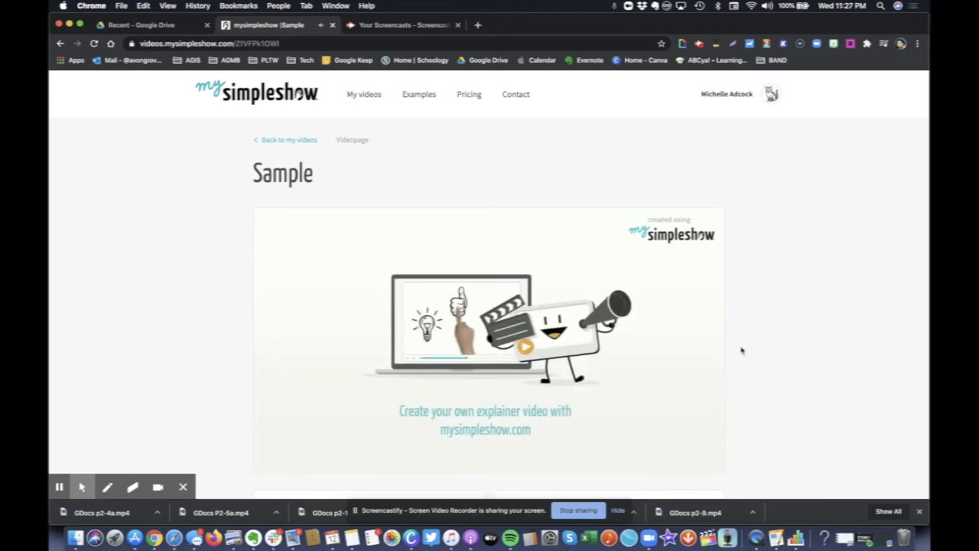
Examine the sharing, download, upload and edit options below the Sample video
scroll(694, 342, "down", 1)
scroll(694, 342, "down", 2)
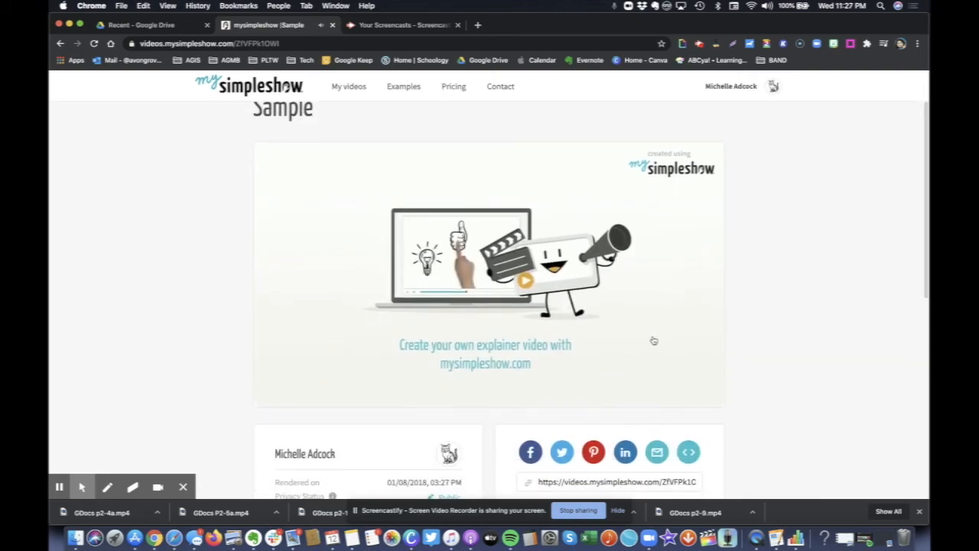
scroll(657, 316, "down", 3)
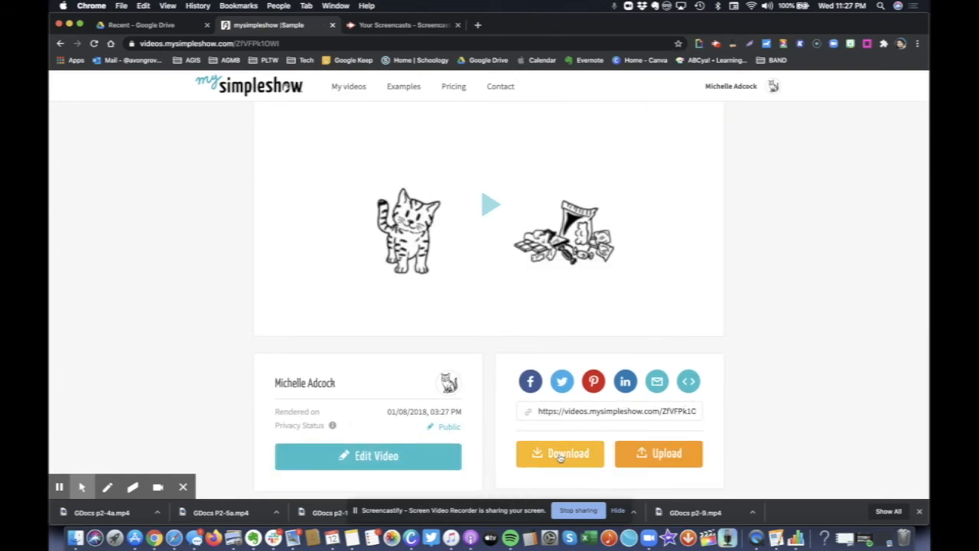
scroll(717, 243, "up", 3)
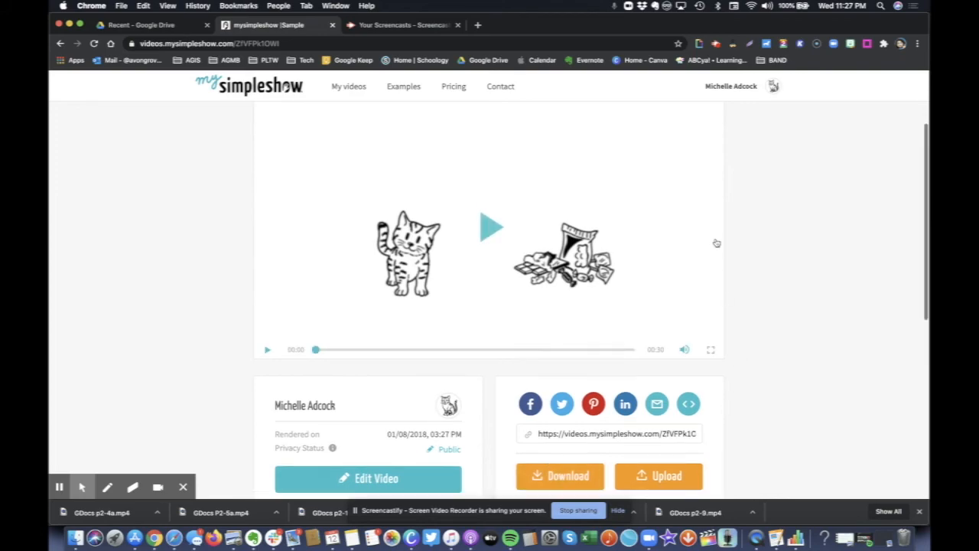
scroll(716, 243, "down", 1)
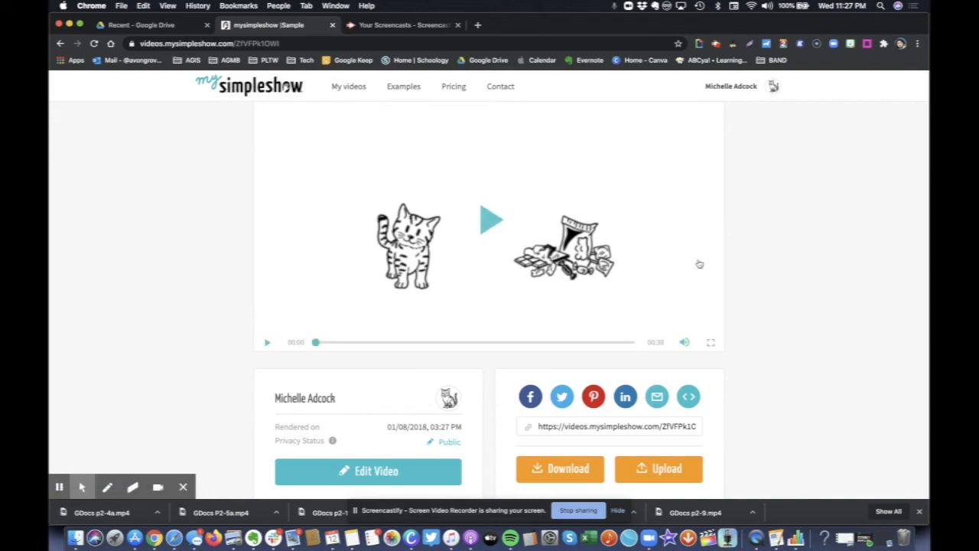
scroll(699, 262, "down", 2)
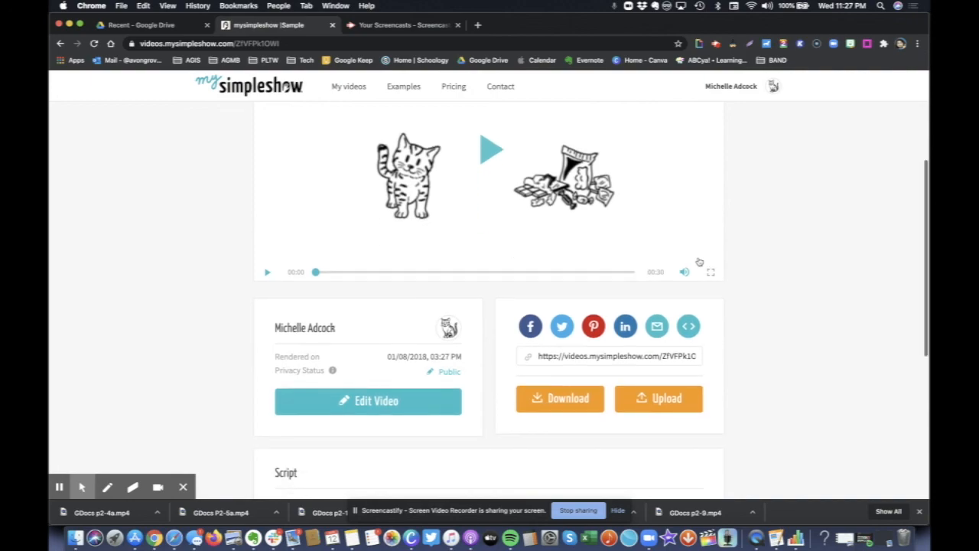